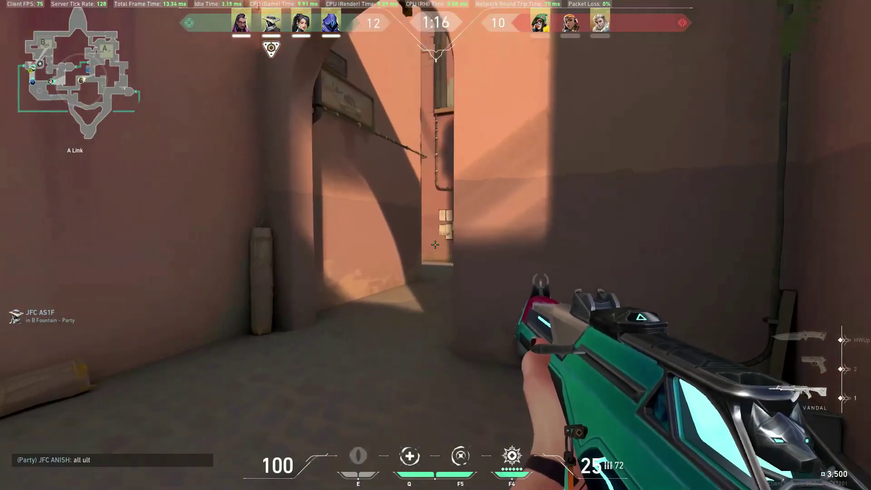
key("F4")
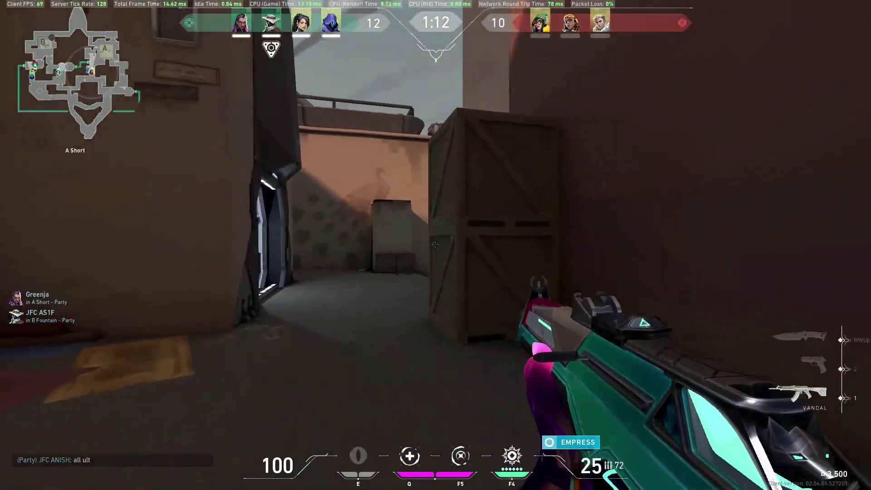
key("w")
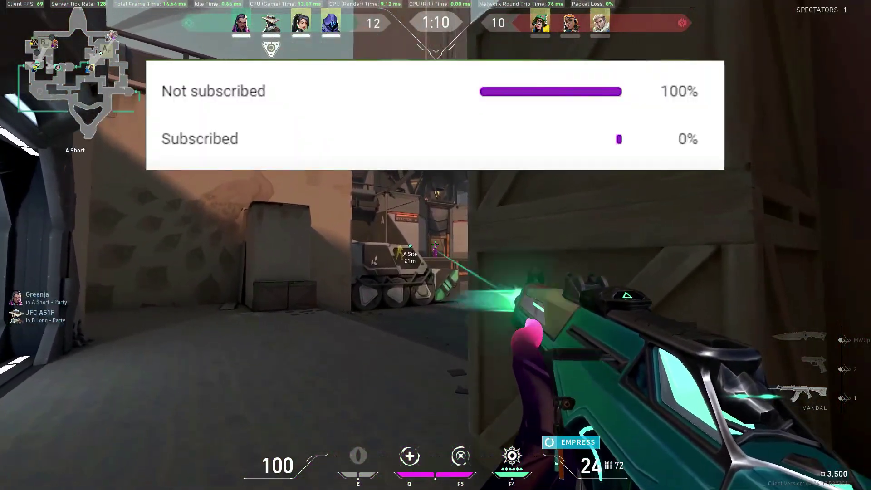
left_click(435, 245)
key("q")
key("F5")
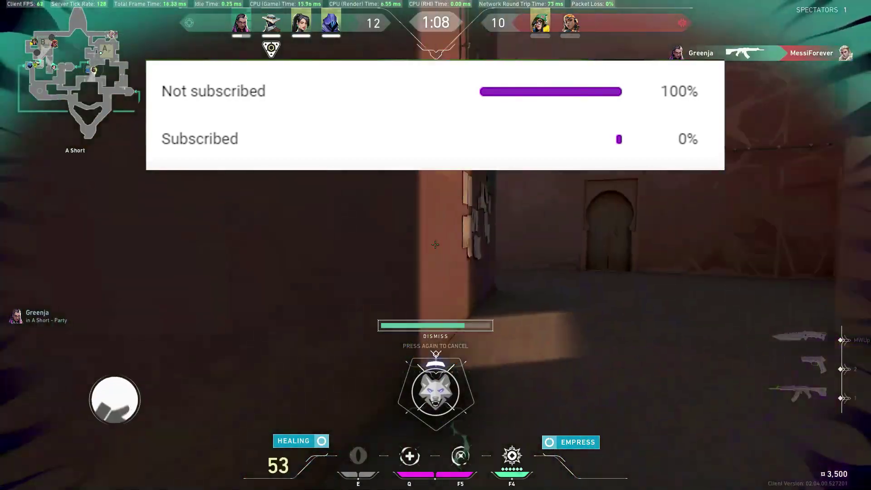
key("s")
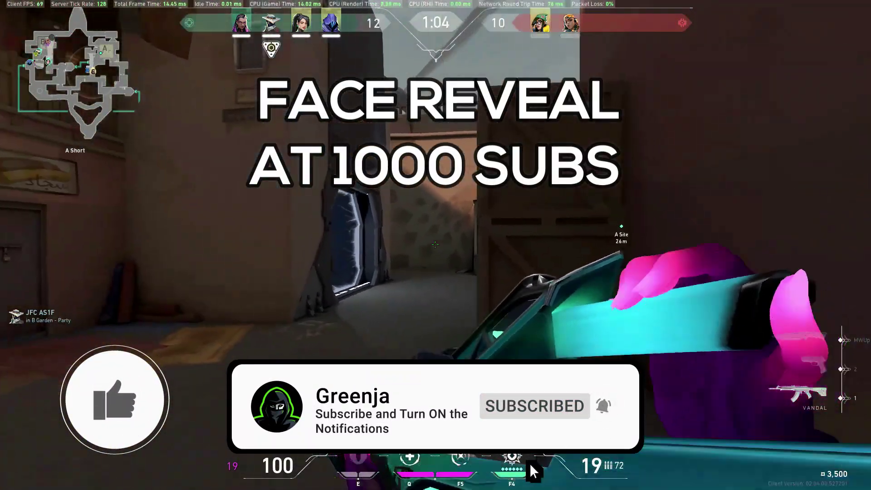
key("w")
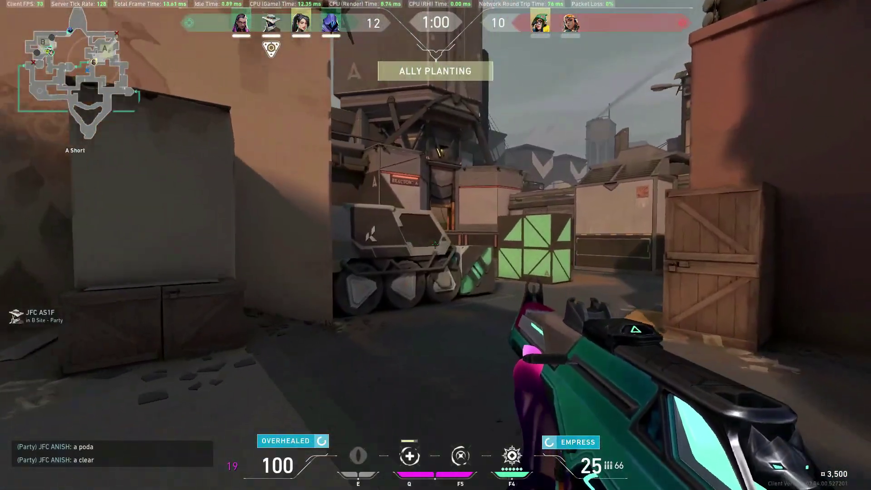
key("w")
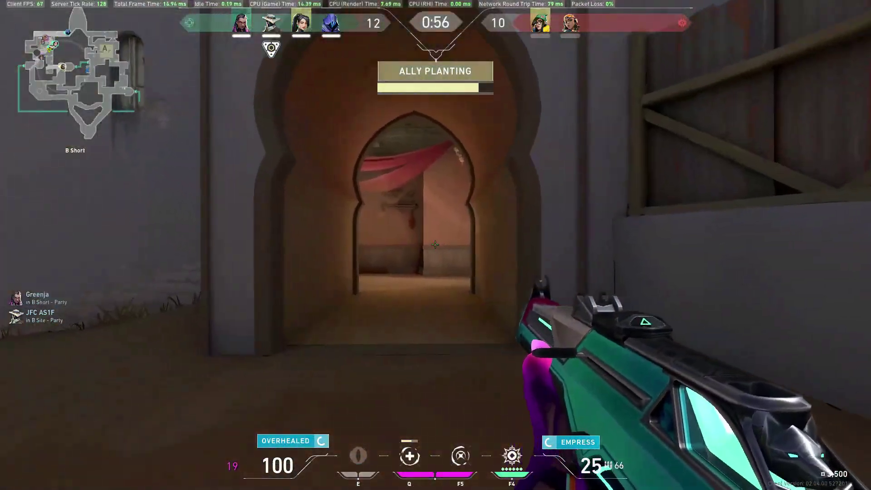
key("w")
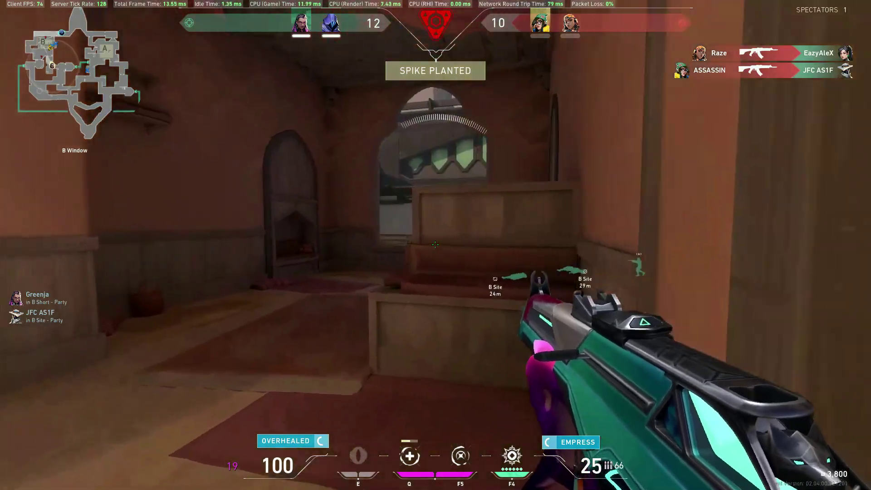
key("w")
left_click(435, 245)
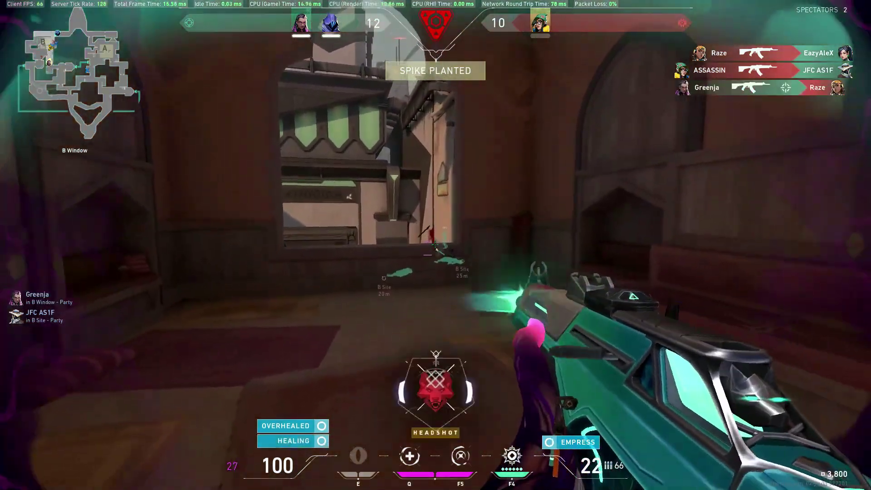
left_click(435, 244)
key("w")
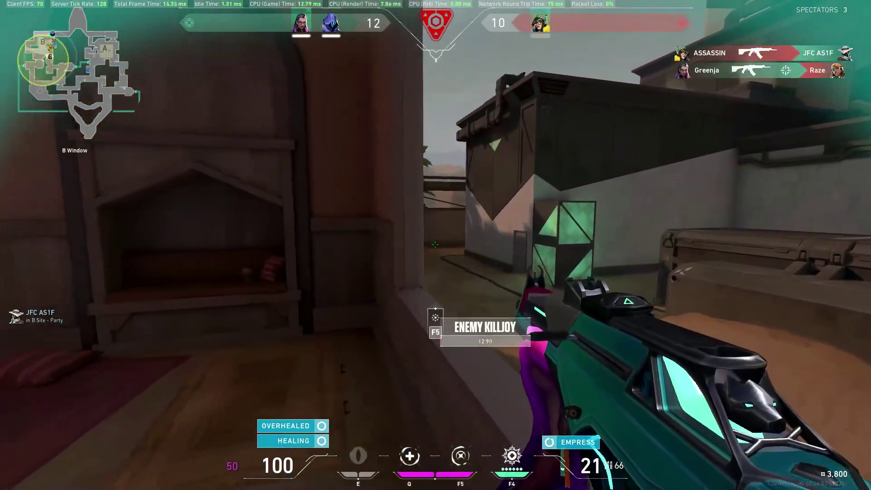
key("F5")
key("w")
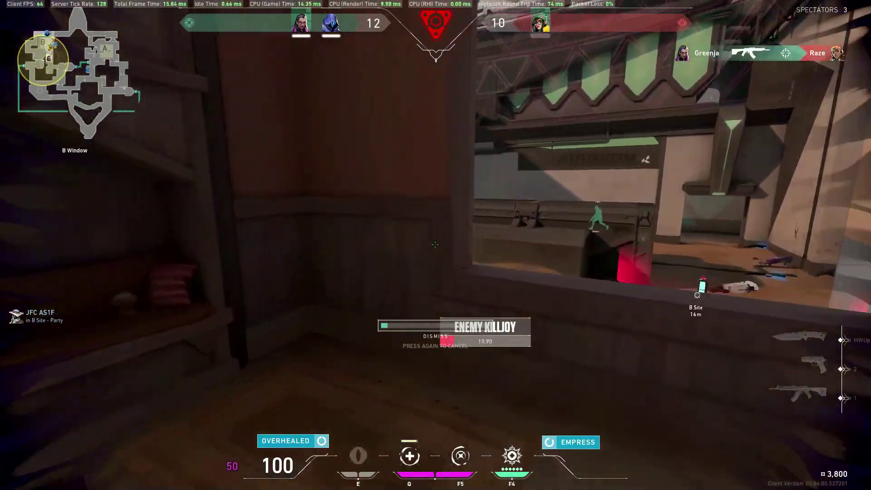
key("w")
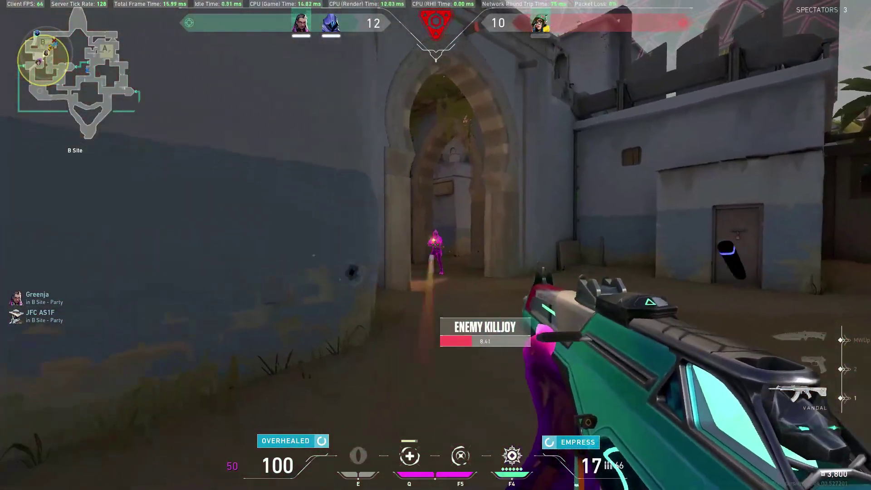
left_click(436, 245)
key("F5")
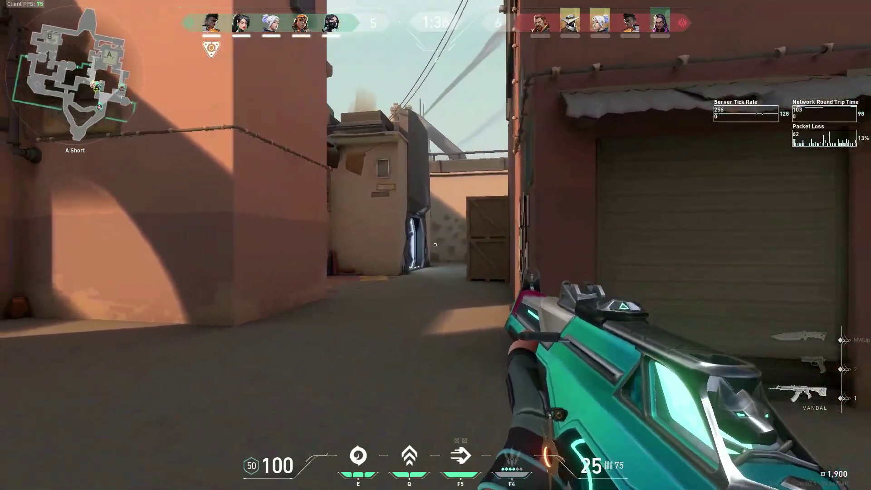
key("e")
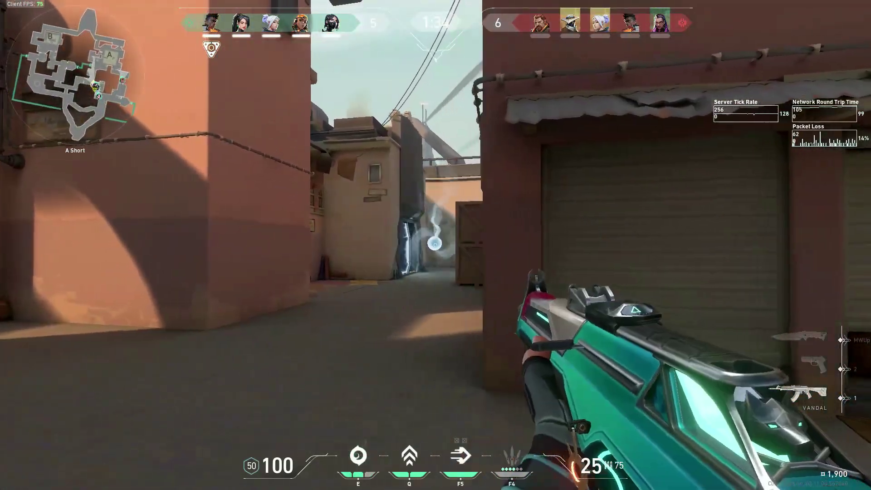
key("a")
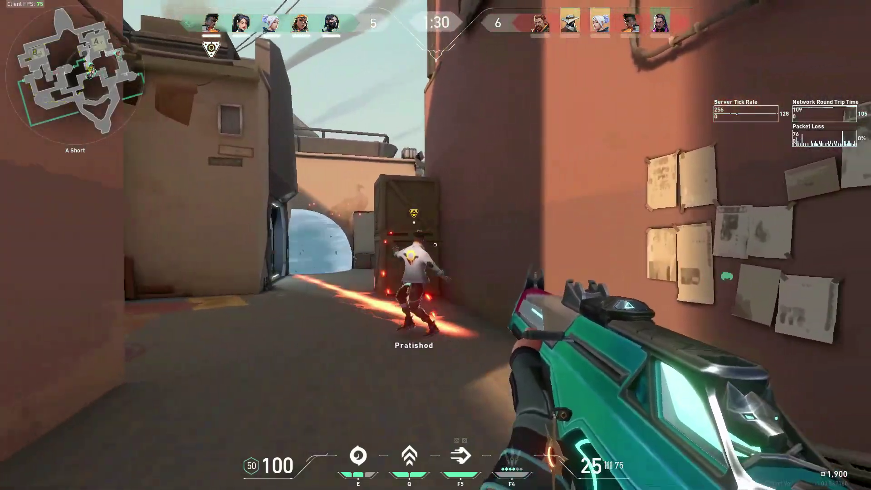
key("w")
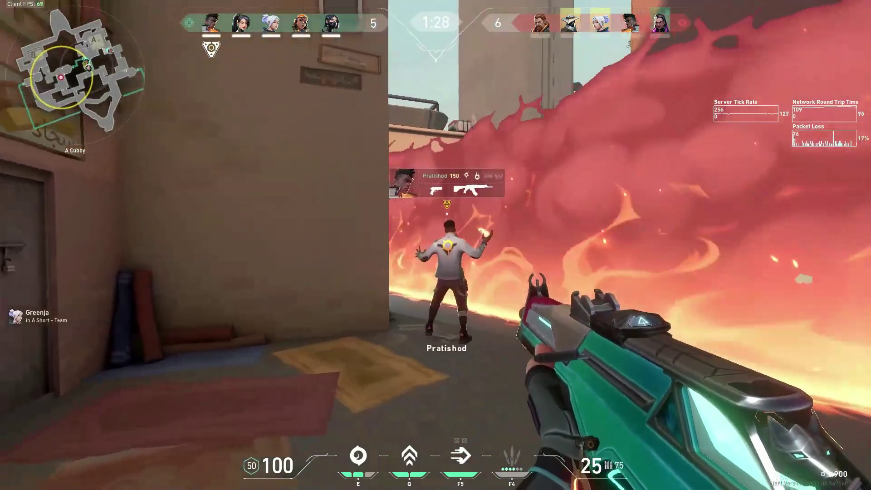
key("e")
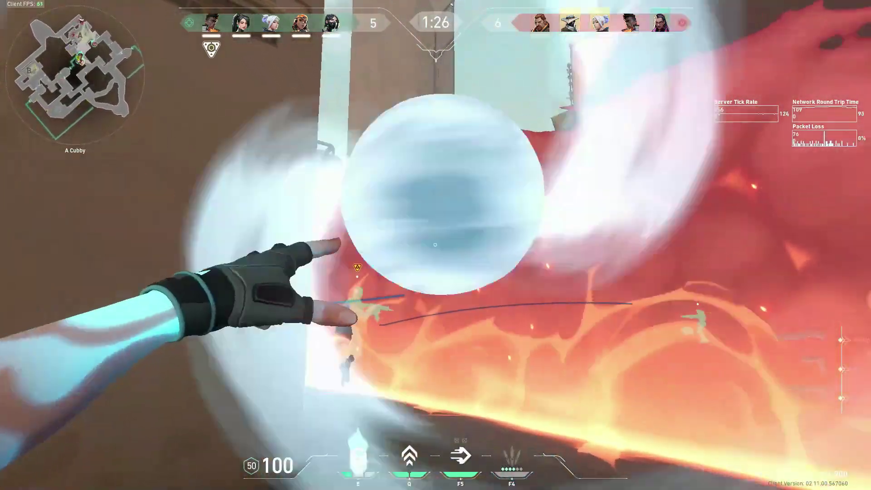
key("w")
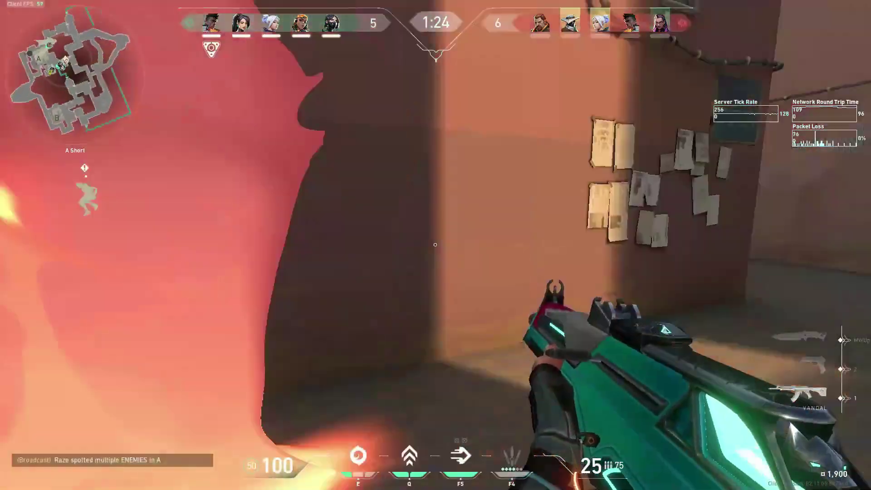
key("w")
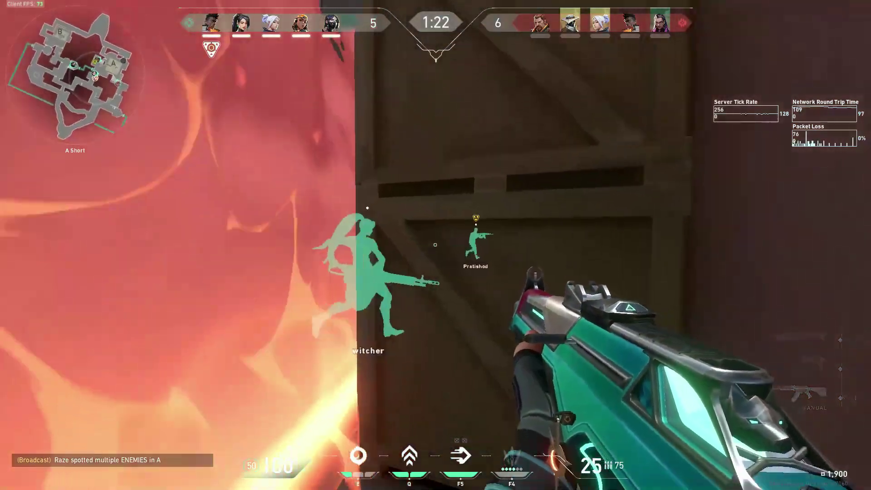
key("a")
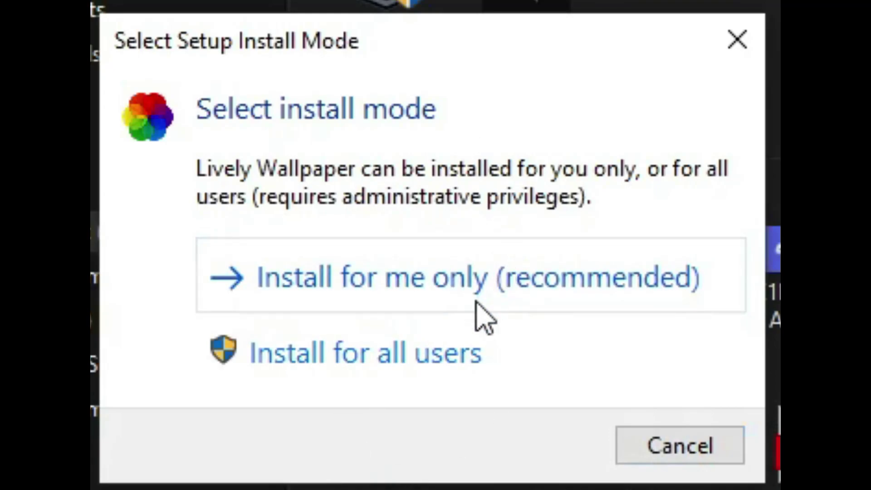
Start the Lively Wallpaper setup for the current user only, keeping the preset setup language, and proceed to the license agreement
left_click(364, 300)
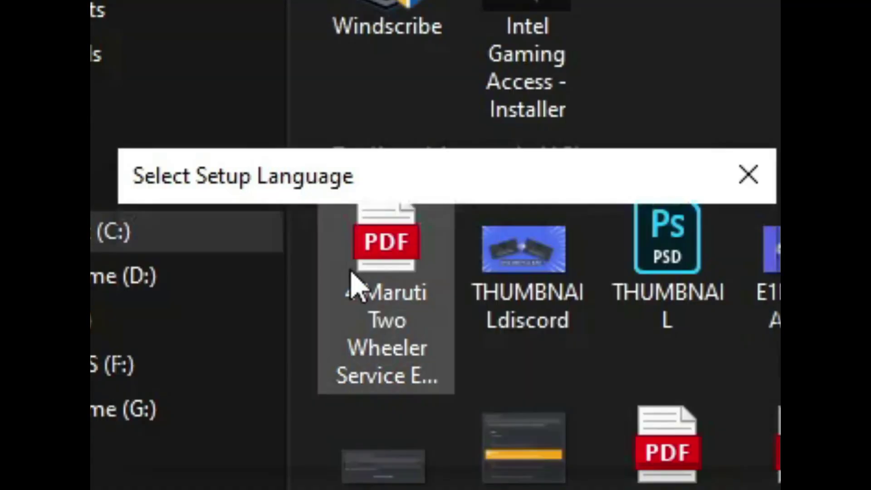
left_click(485, 420)
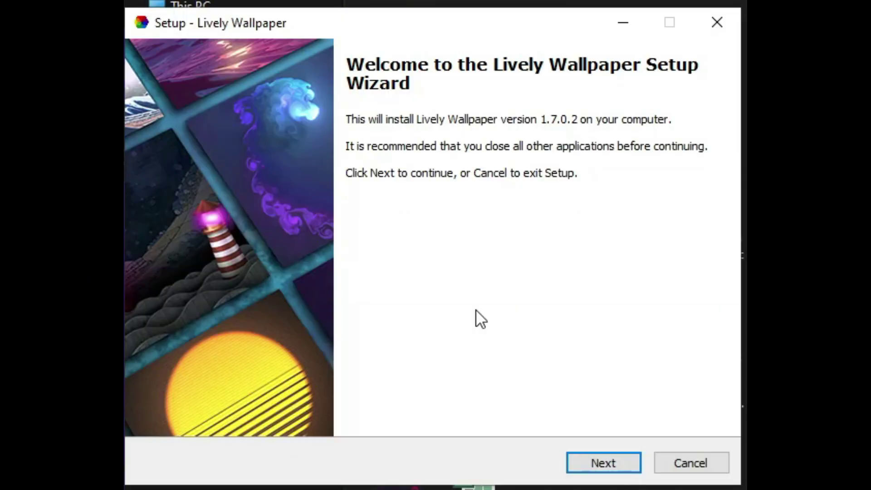
left_click(619, 456)
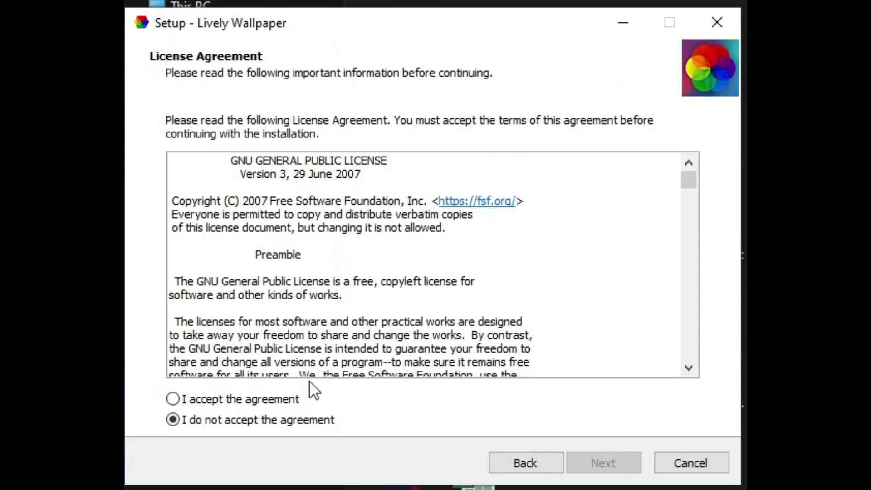
Accept the GNU General Public License agreement and continue to the destination page of the Lively Wallpaper setup
left_click_drag(219, 175, 402, 181)
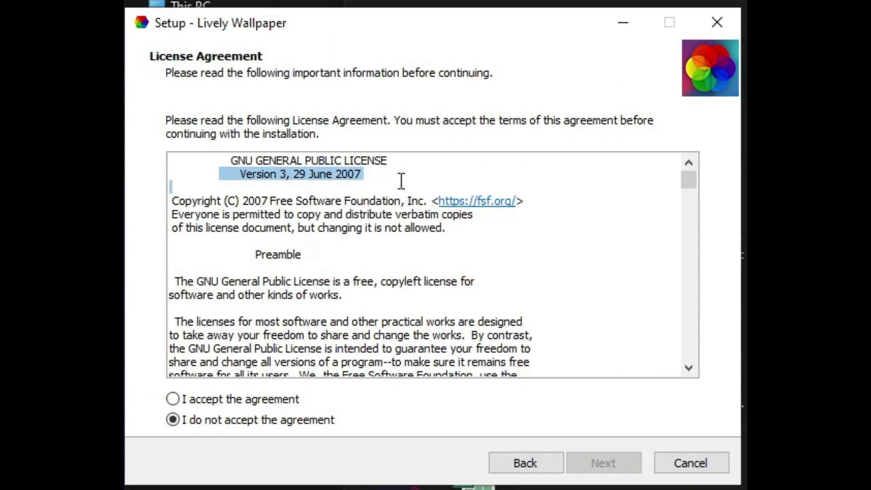
left_click(357, 215)
left_click(173, 399)
scroll(314, 353, "down", 13)
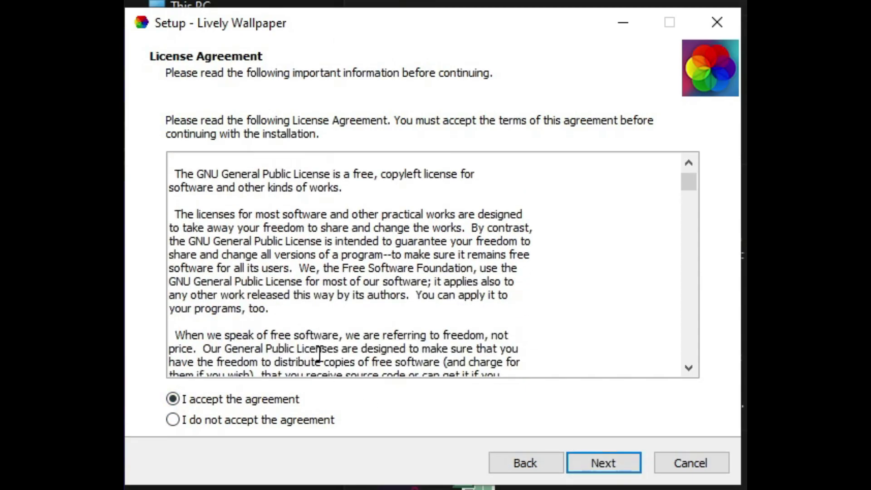
left_click(619, 467)
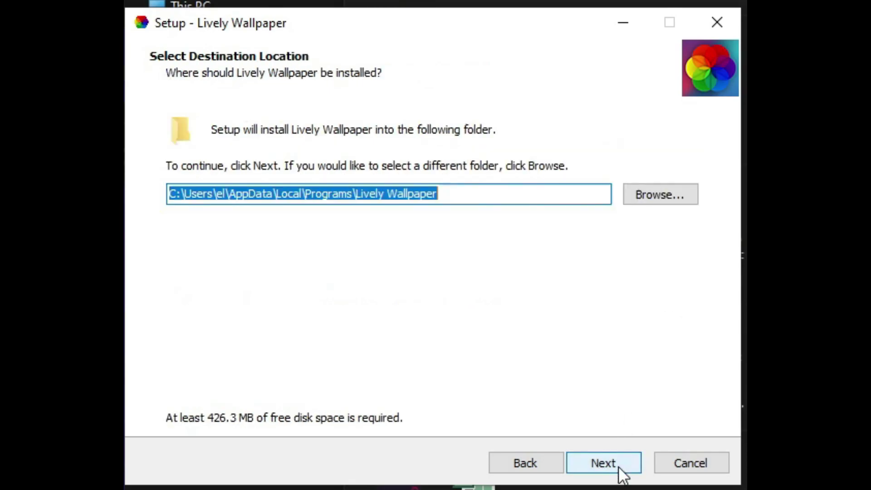
Install Lively Wallpaper in the default folder with the options Create a desktop shortcut and Start with Windows
left_click(585, 468)
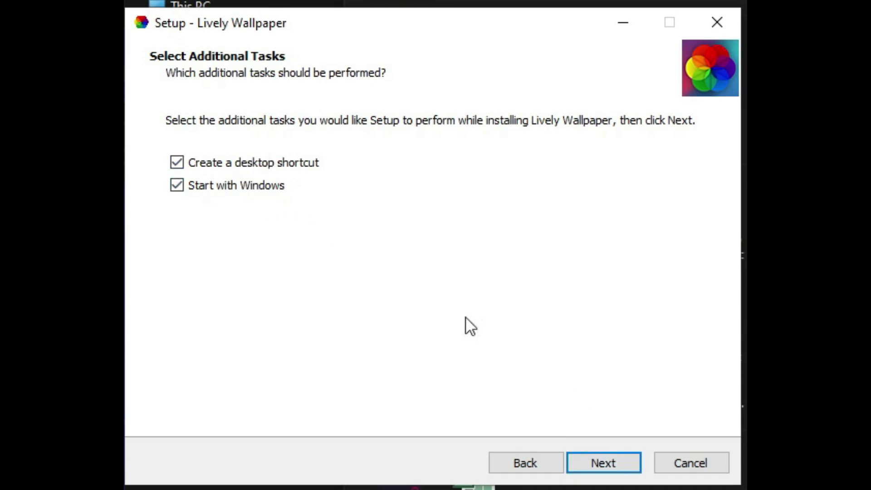
left_click(634, 466)
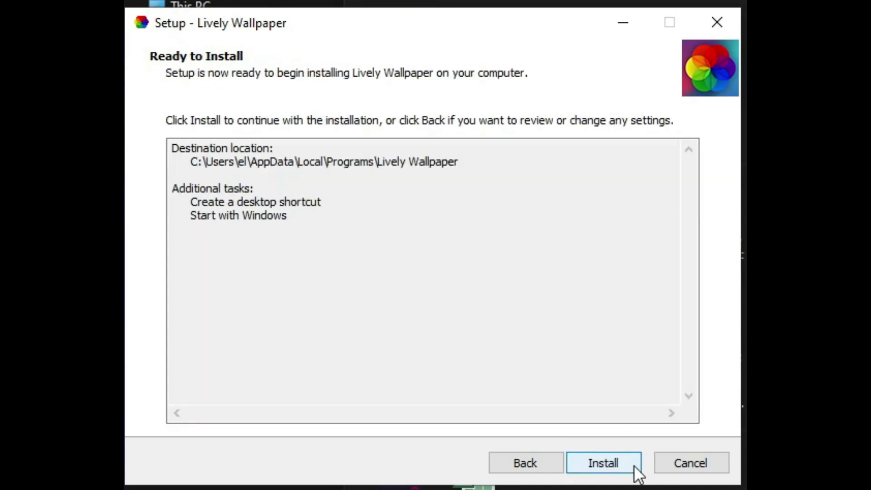
left_click(634, 466)
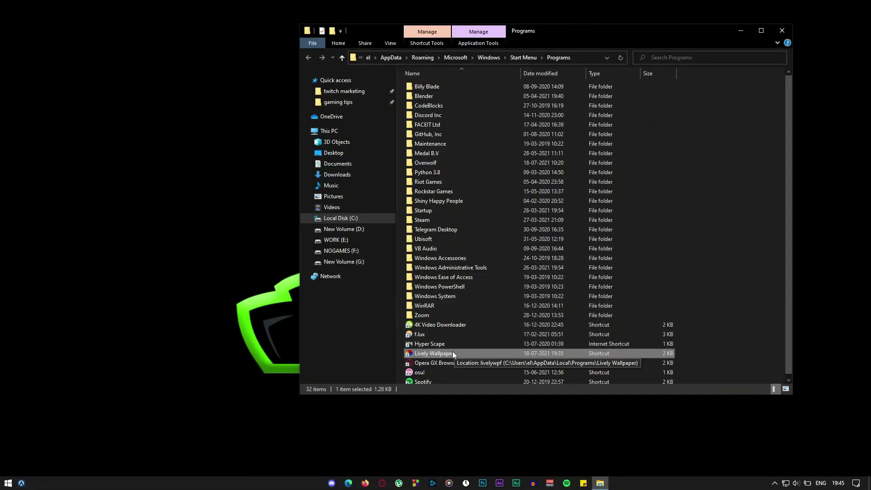
Open the file location of the Lively Wallpaper shortcut in the Start Menu Programs folder to reach its installation folder
double_click(451, 351)
right_click(451, 351)
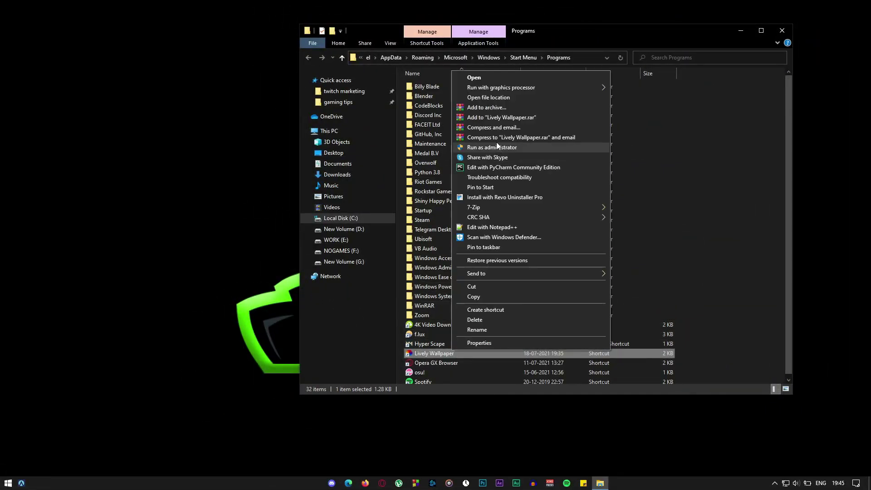
left_click(502, 99)
Set the livelywpf application's compatibility options to disable fullscreen optimizations and run as an administrator, and confirm its high DPI settings
scroll(459, 266, "down", 5)
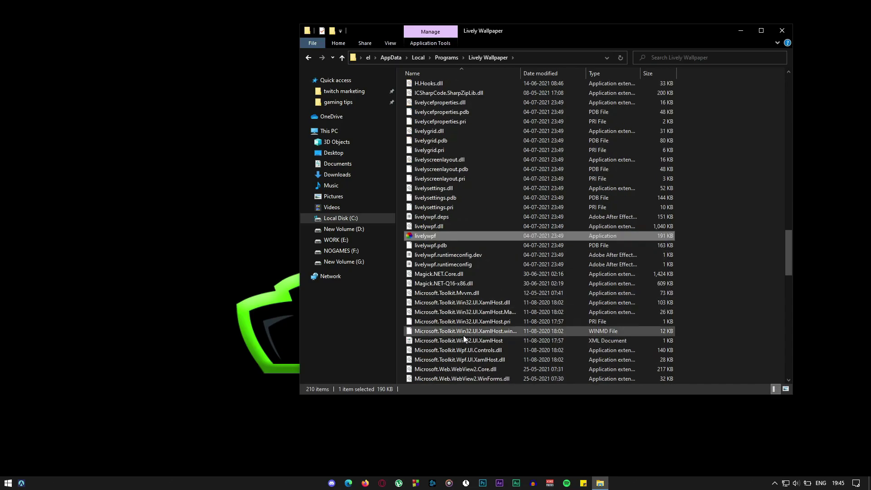
right_click(416, 241)
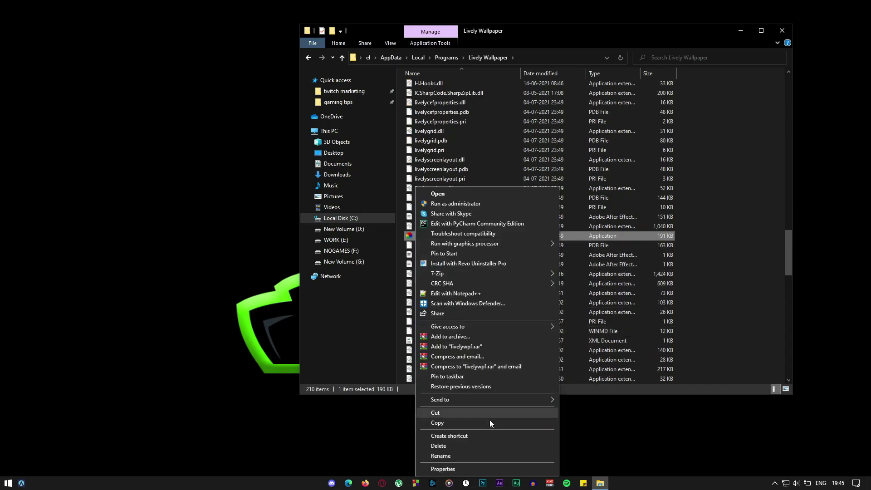
left_click(470, 467)
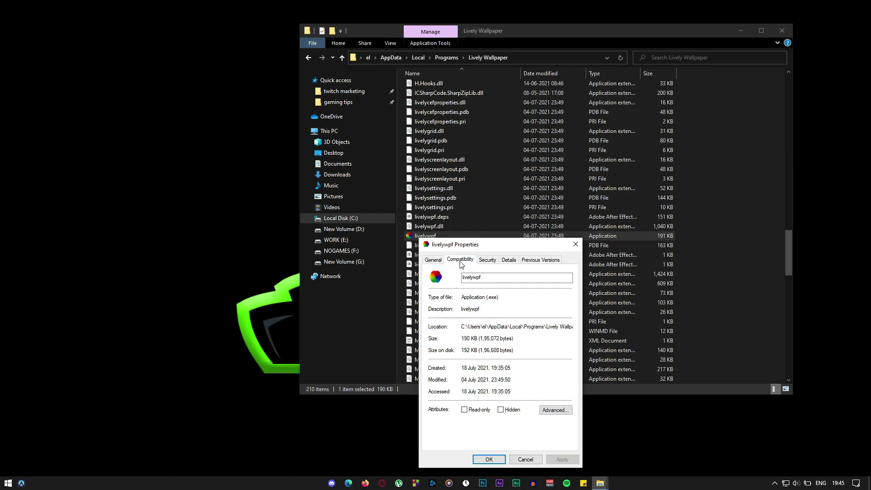
left_click(461, 263)
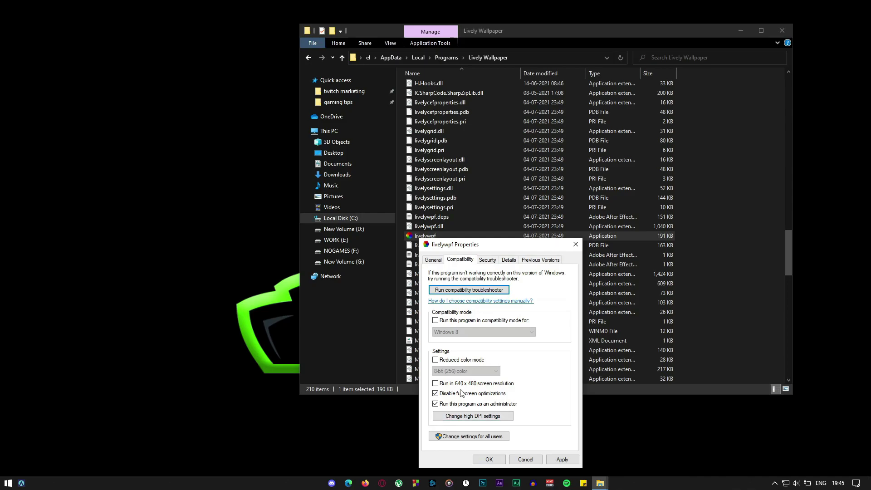
left_click(473, 415)
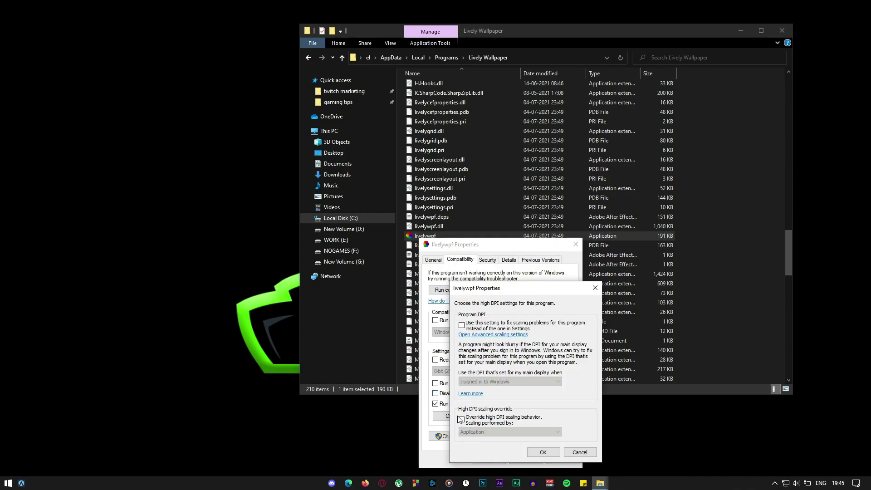
left_click(559, 453)
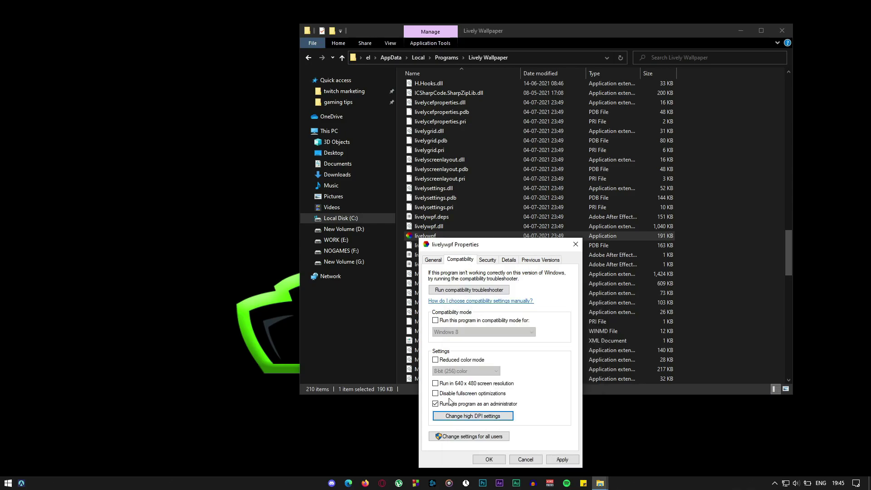
Confirm the livelywpf properties, close the installation folder and launch Lively Wallpaper
left_click(488, 460)
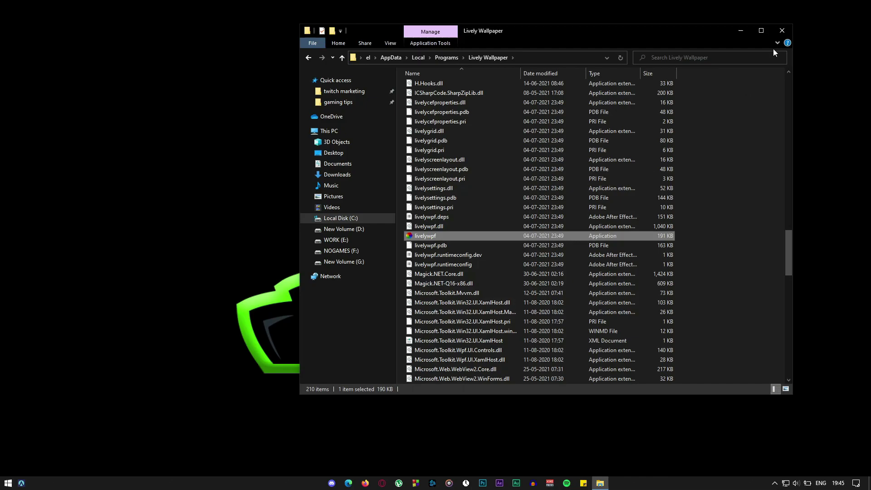
left_click(782, 31)
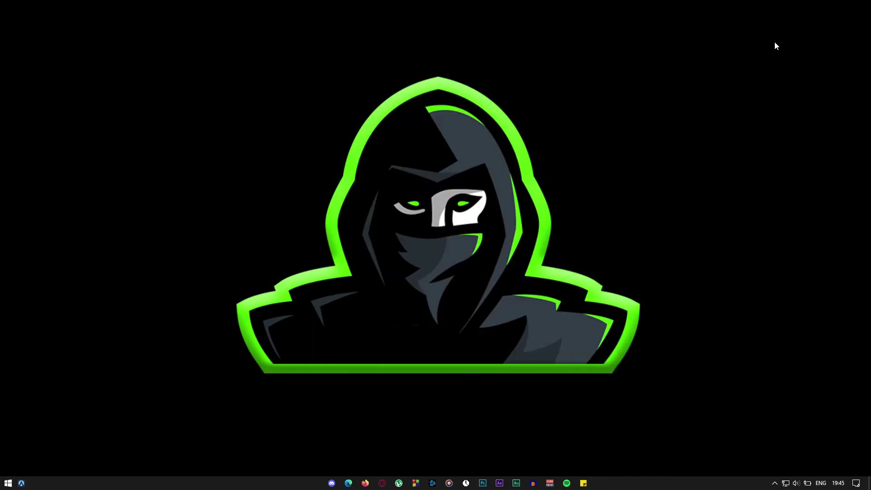
key("super")
type("l")
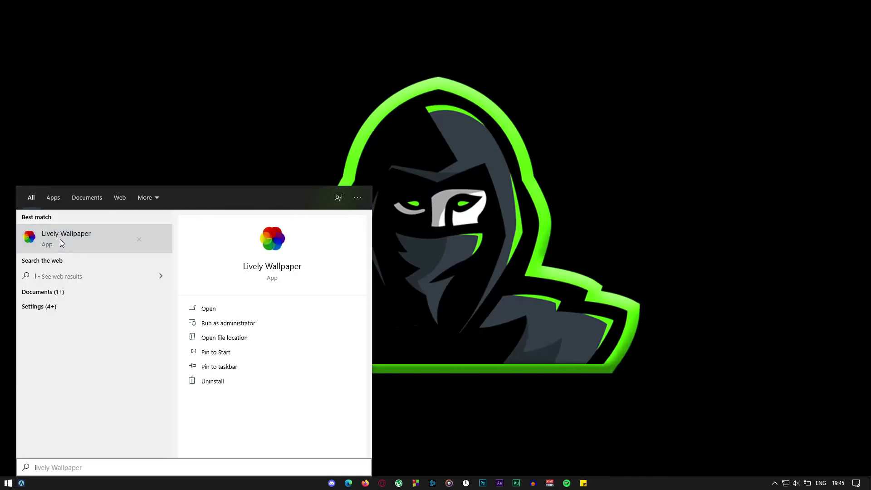
left_click(60, 239)
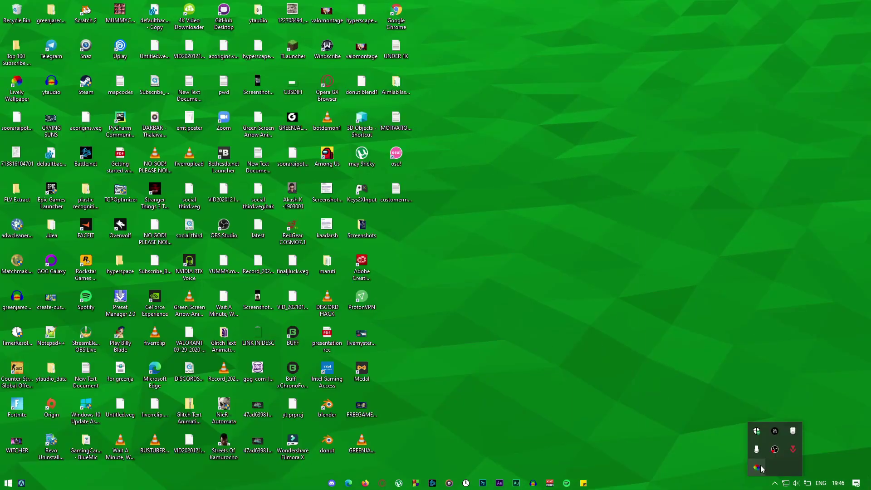
Open the Lively Wallpaper library and apply The Hill as the wallpaper, checking the display placement options
double_click(761, 466)
right_click(761, 466)
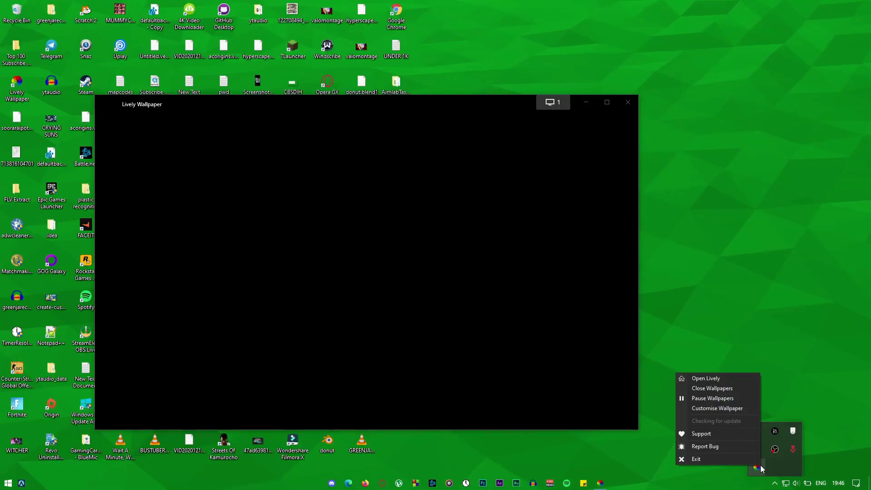
left_click(729, 463)
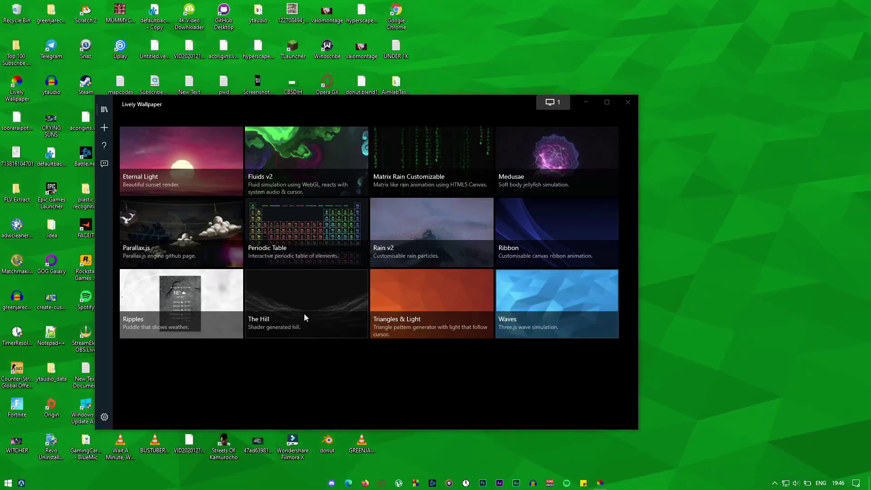
left_click(305, 302)
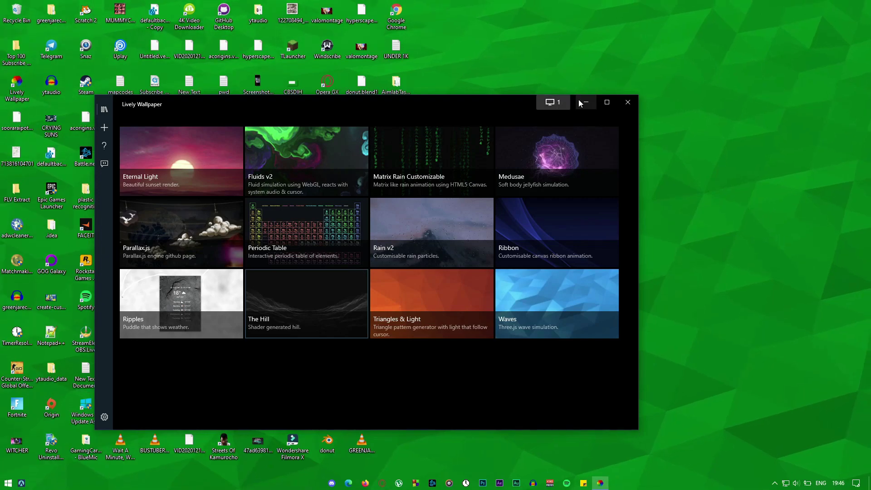
left_click(558, 105)
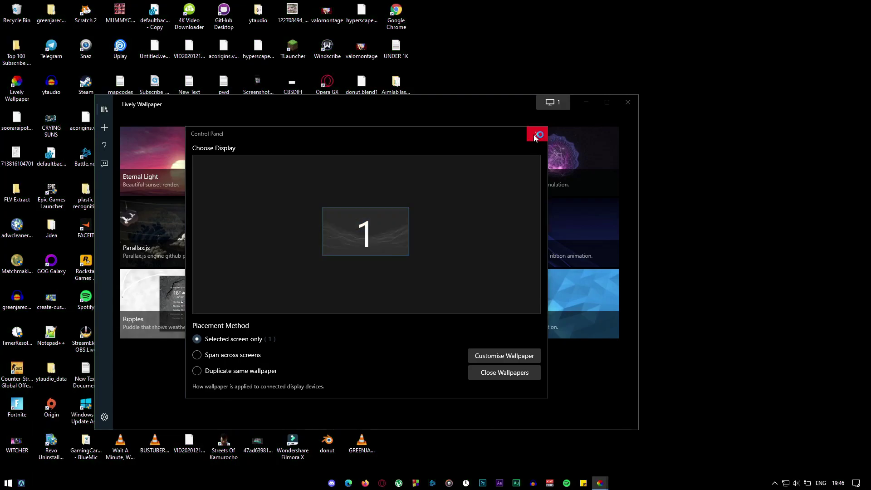
left_click(535, 136)
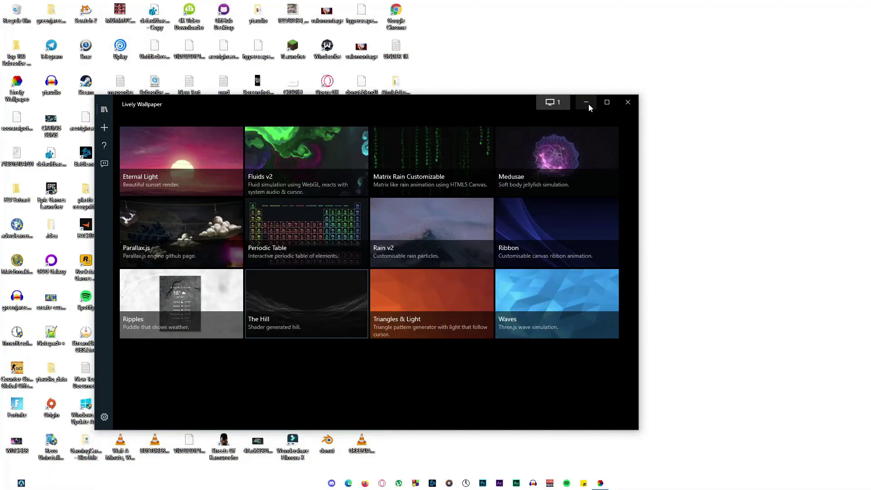
left_click(587, 102)
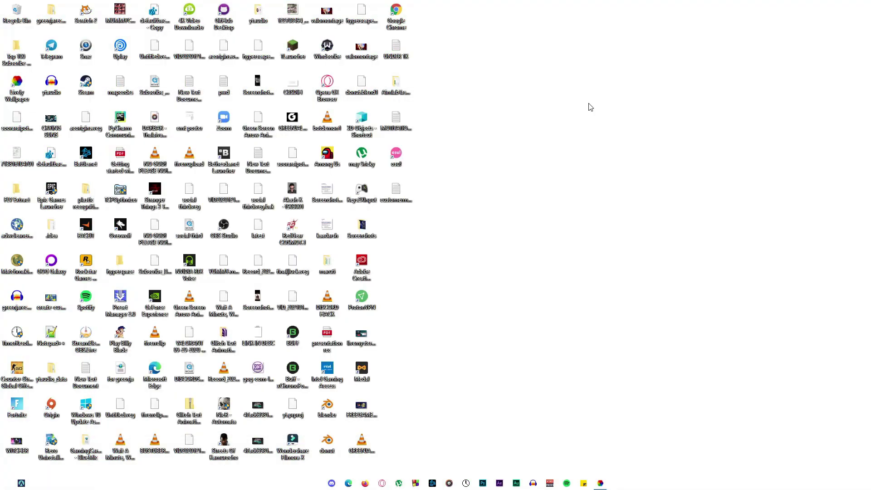
Hide all desktop icons so that only the wallpaper is shown
right_click(484, 96)
mouse_move(620, 101)
left_click(693, 157)
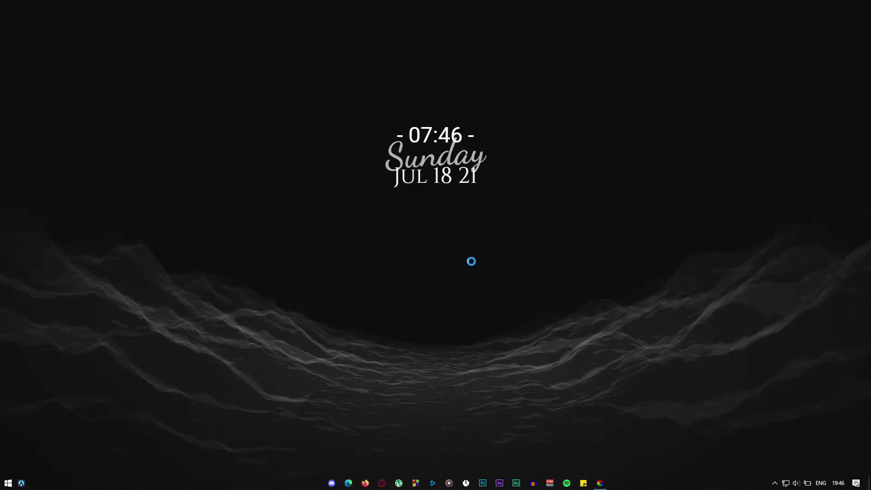
right_click(471, 261)
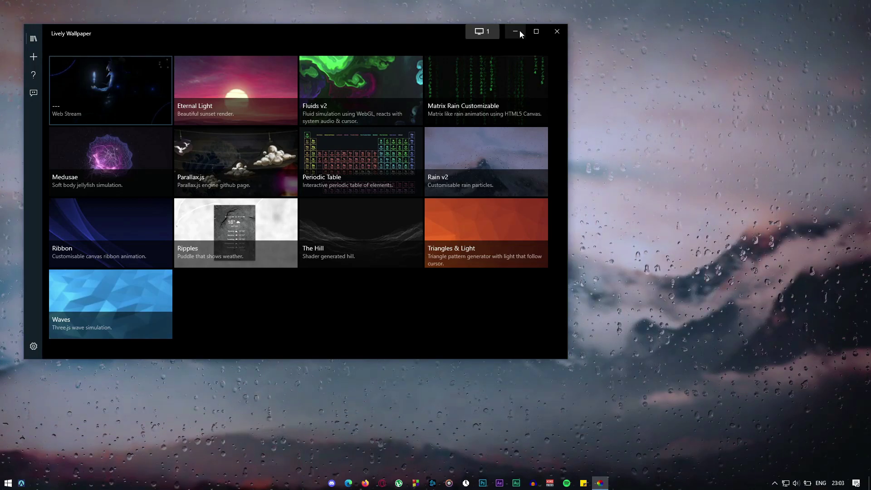
Set the Web Stream entry in the library as the wallpaper and move the library window toward the middle of the screen
right_click(116, 86)
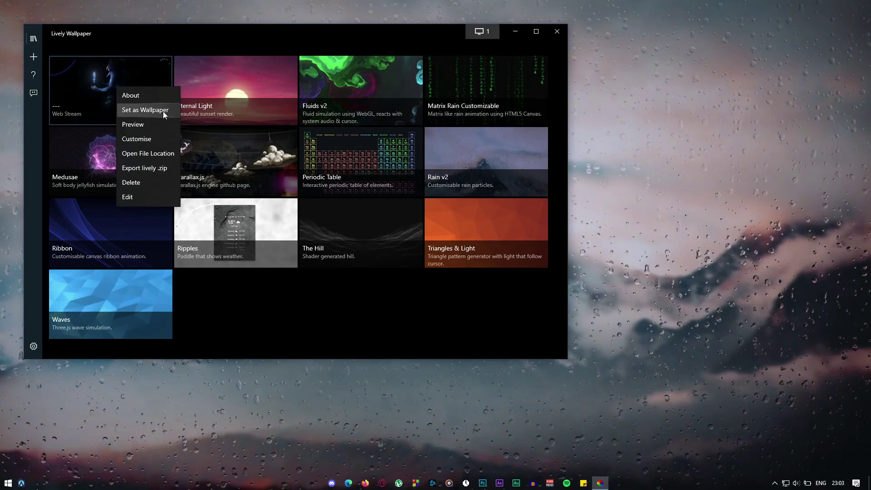
left_click(149, 110)
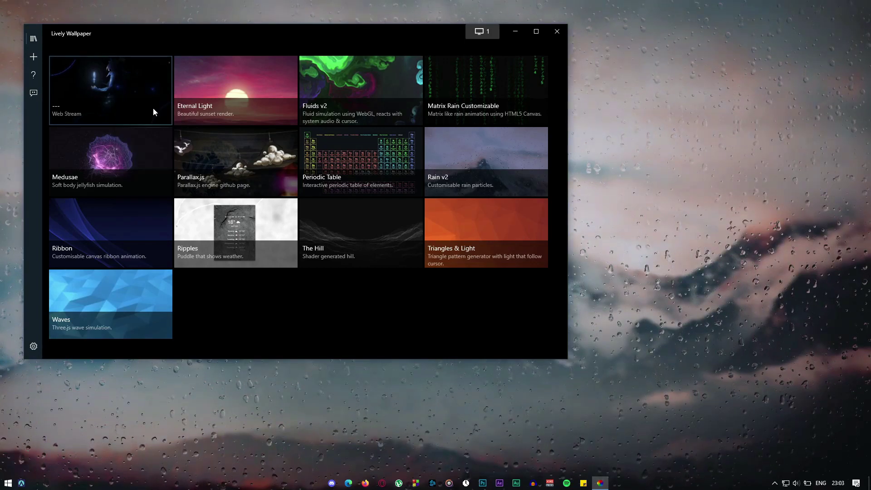
left_click_drag(577, 42, 577, 42)
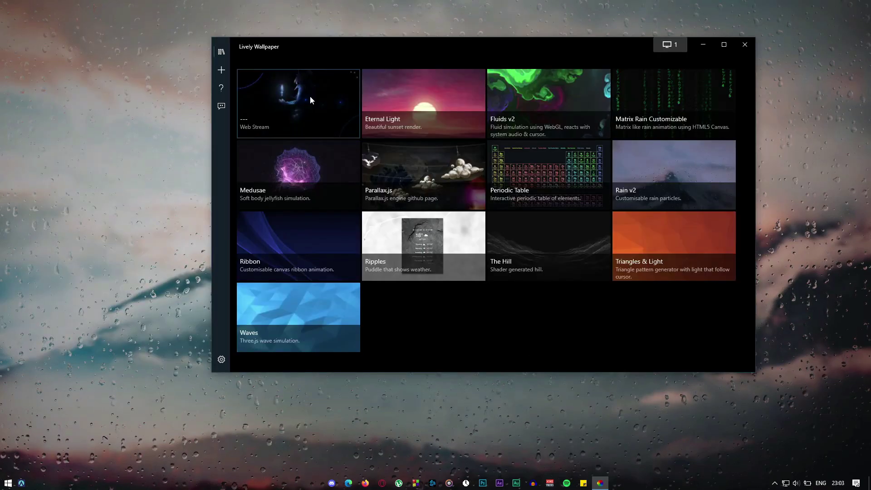
Edit the Web Stream wallpaper's library entry, keeping Create Preview and Export lively .zip enabled, and confirm it
right_click(244, 95)
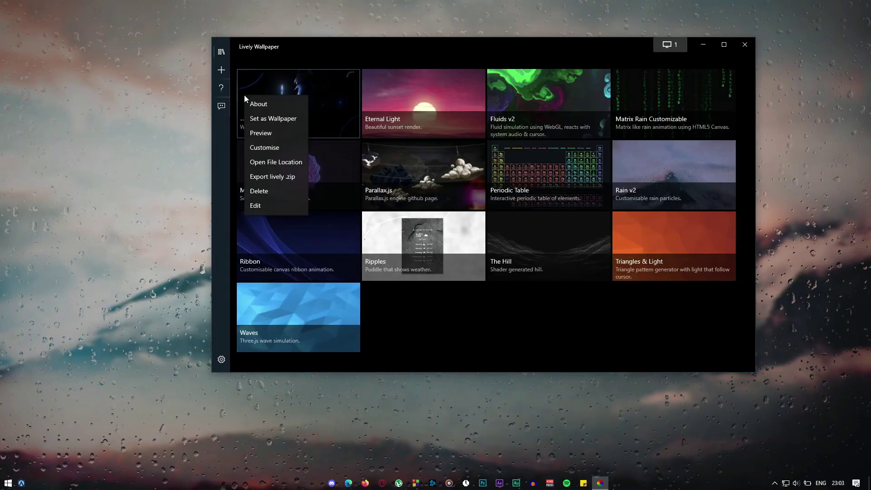
left_click(282, 203)
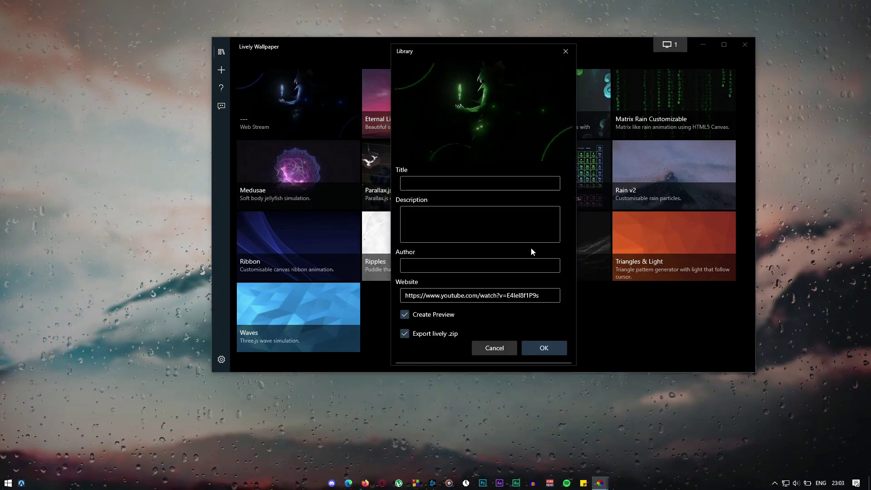
left_click(542, 350)
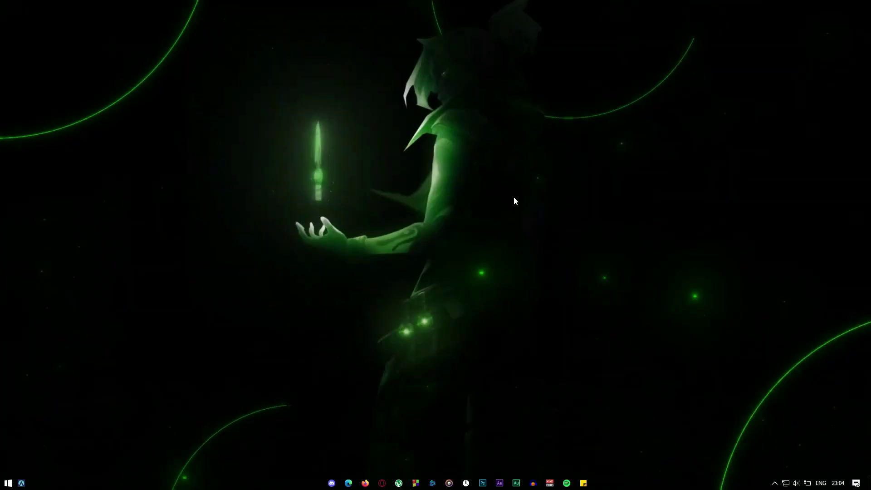
right_click(513, 197)
left_click(531, 223)
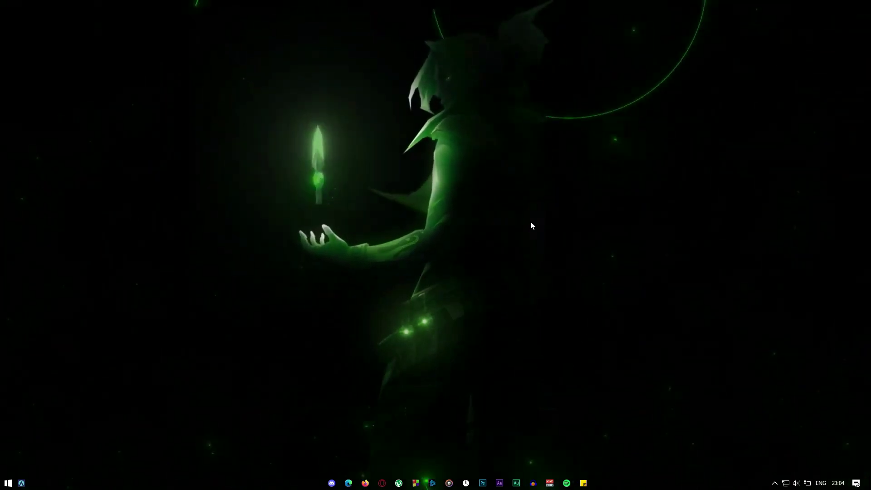
right_click(484, 194)
left_click(499, 221)
Reopen the Lively Wallpaper library and apply the Ribbon wallpaper
left_click(774, 483)
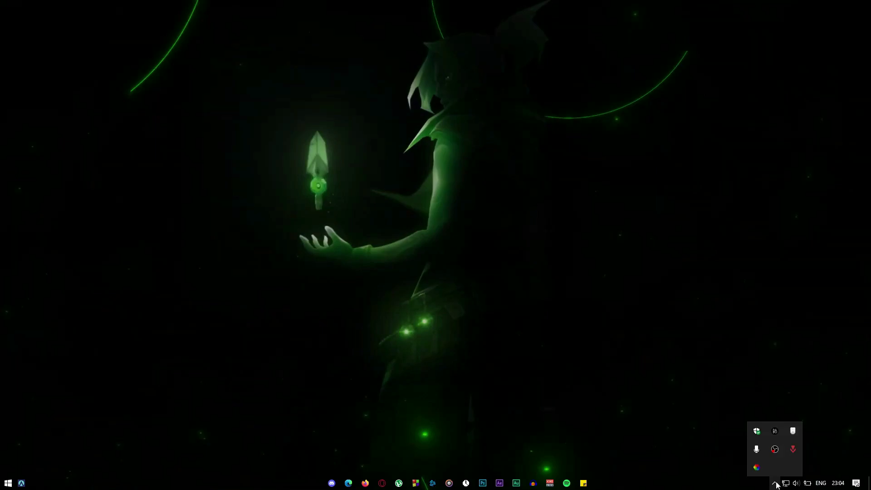
left_click(760, 470)
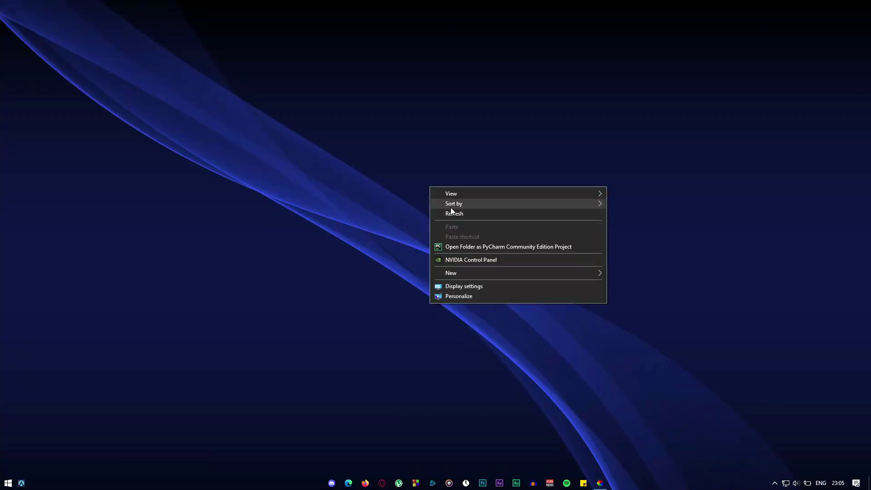
left_click(455, 214)
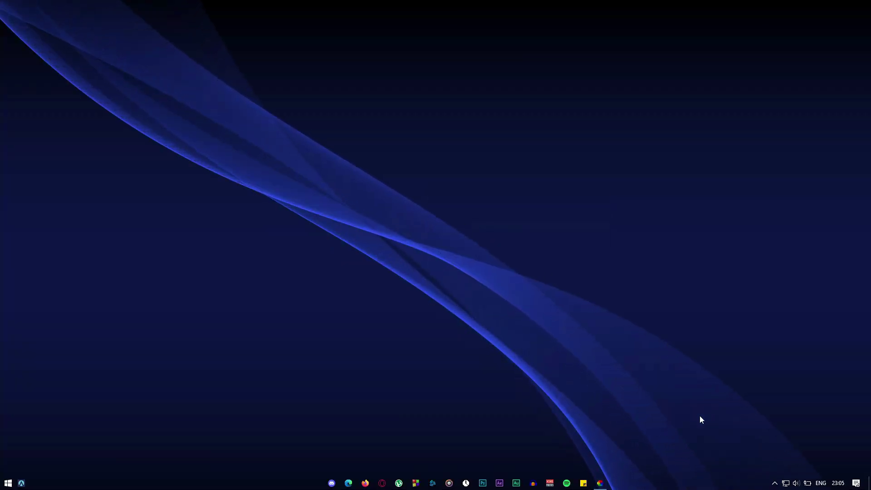
Select the second Web Stream wallpaper in the library and customise it by restoring the default settings and enabling Mute
left_click(600, 482)
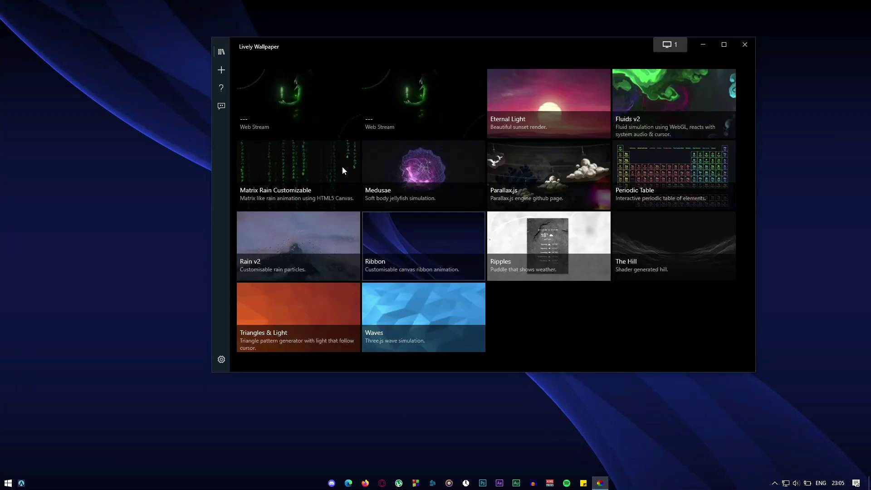
left_click(450, 112)
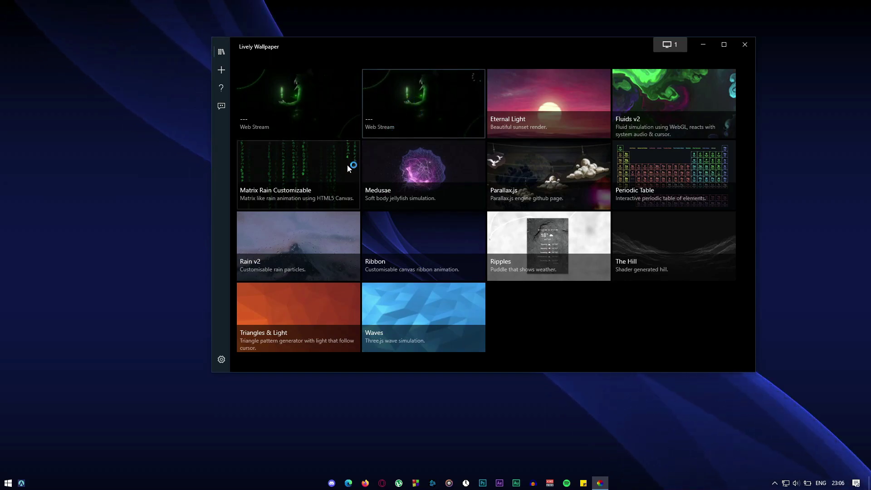
right_click(443, 103)
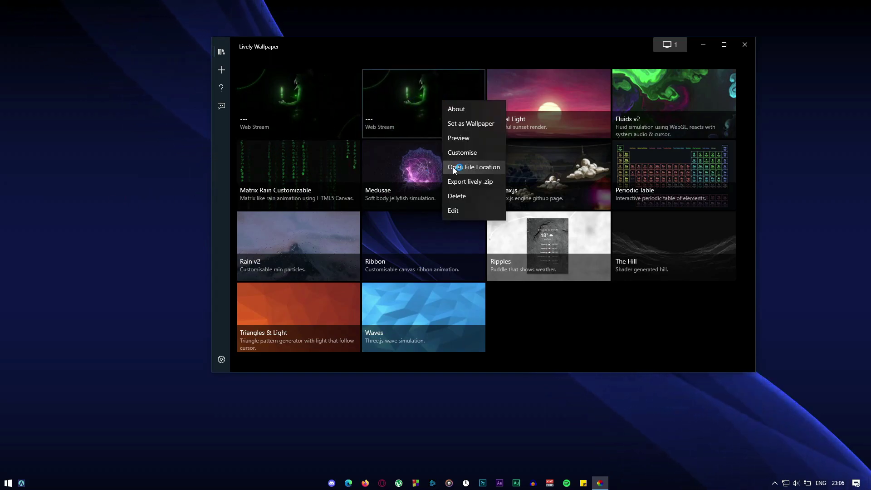
left_click(463, 156)
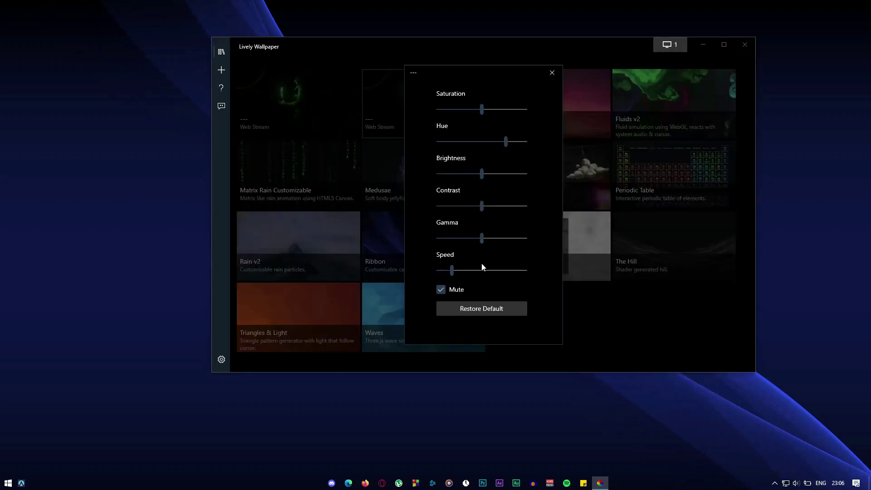
left_click(467, 307)
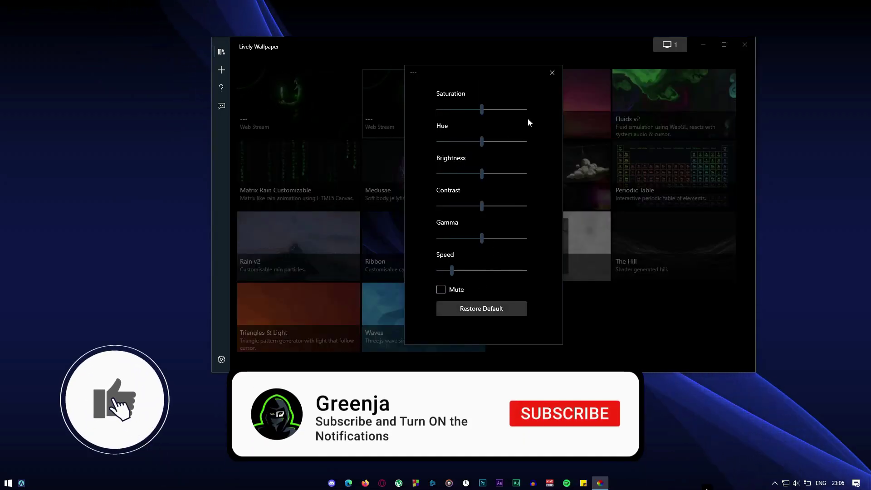
left_click(461, 293)
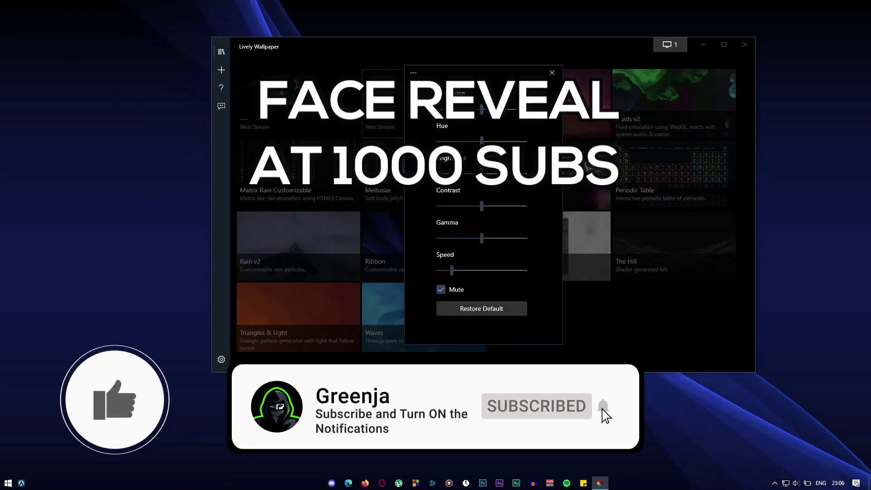
left_click(552, 73)
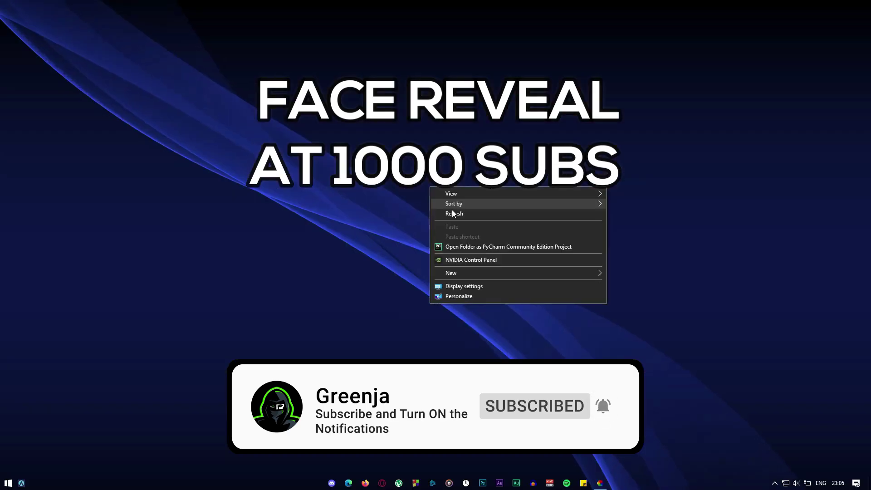
Bring back the library window and choose the second Web Stream wallpaper again in place of Ribbon
left_click(459, 218)
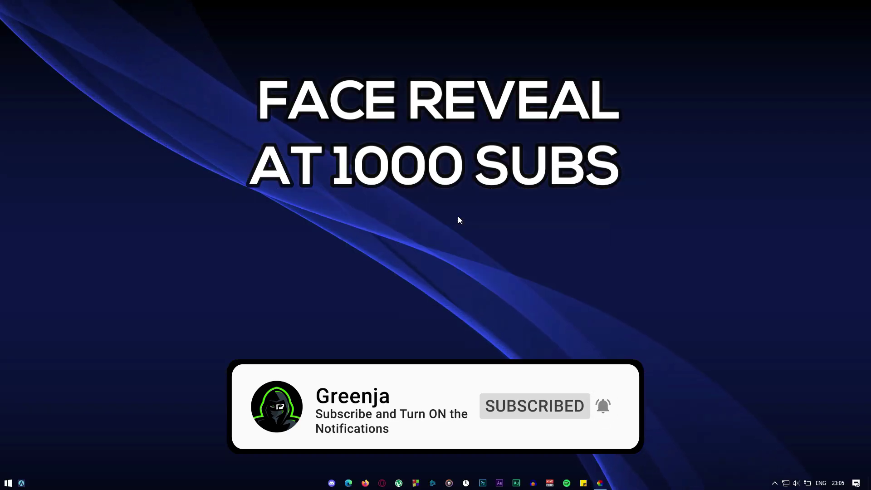
left_click(600, 482)
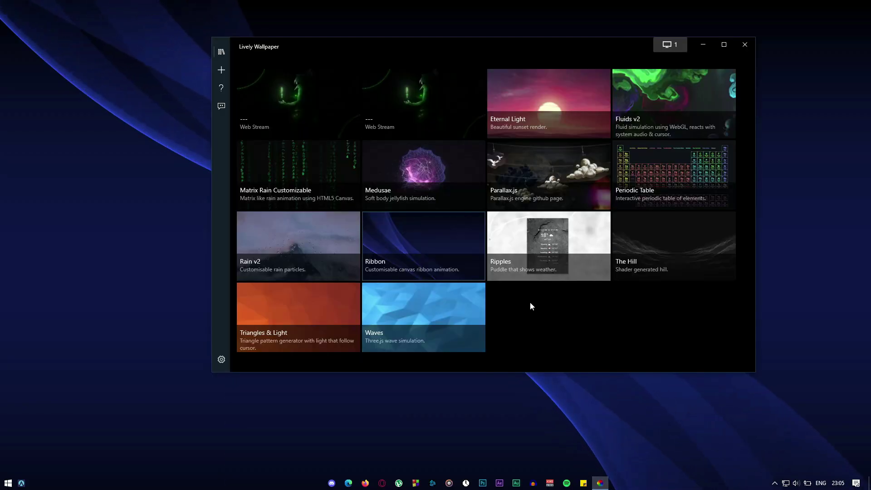
left_click(450, 111)
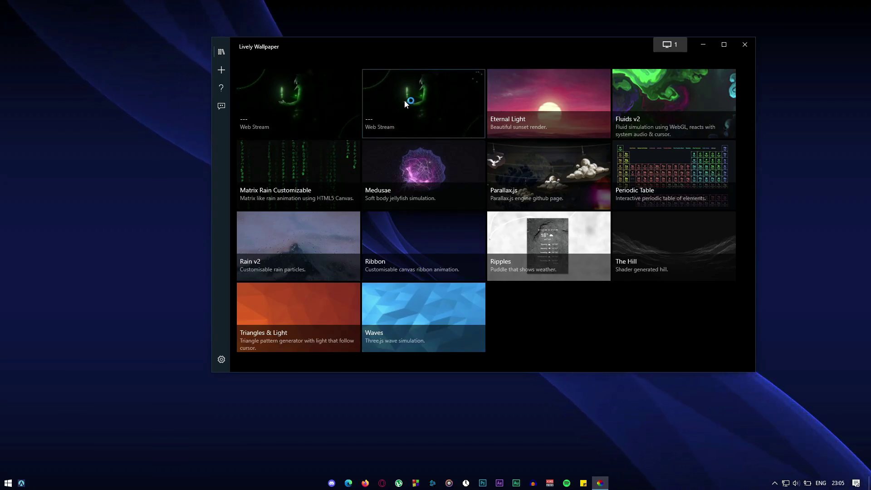